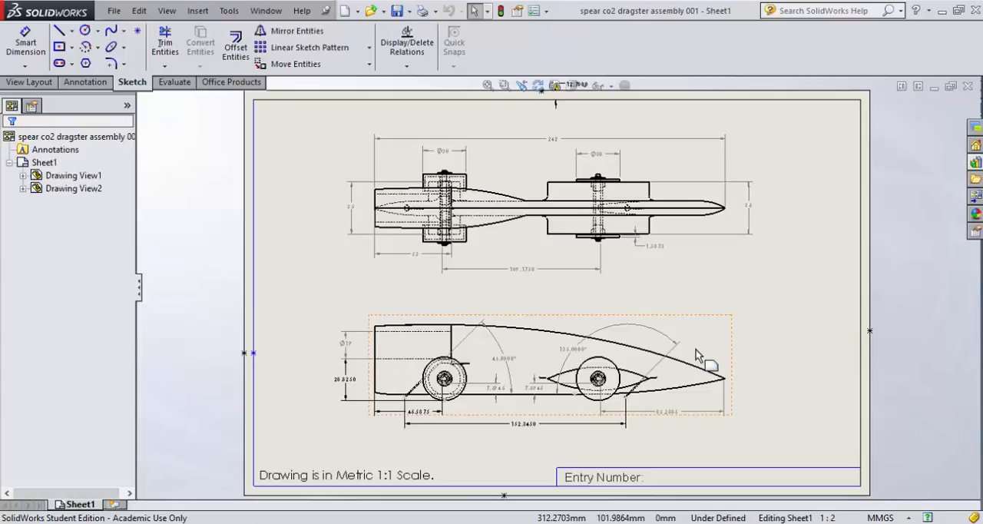
Step: Delete the two vertical dimensions at the rear of the side view, including the 19 mm diameter
{"action": "left_click", "coordinate": [346, 383]}
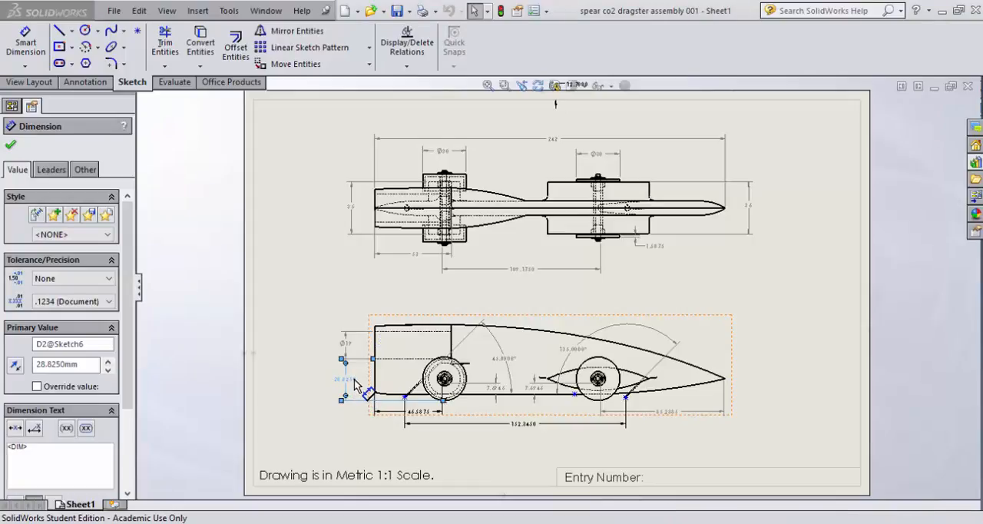
{"action": "key", "text": "Delete"}
{"action": "left_click", "coordinate": [345, 342]}
{"action": "key", "text": "Delete"}
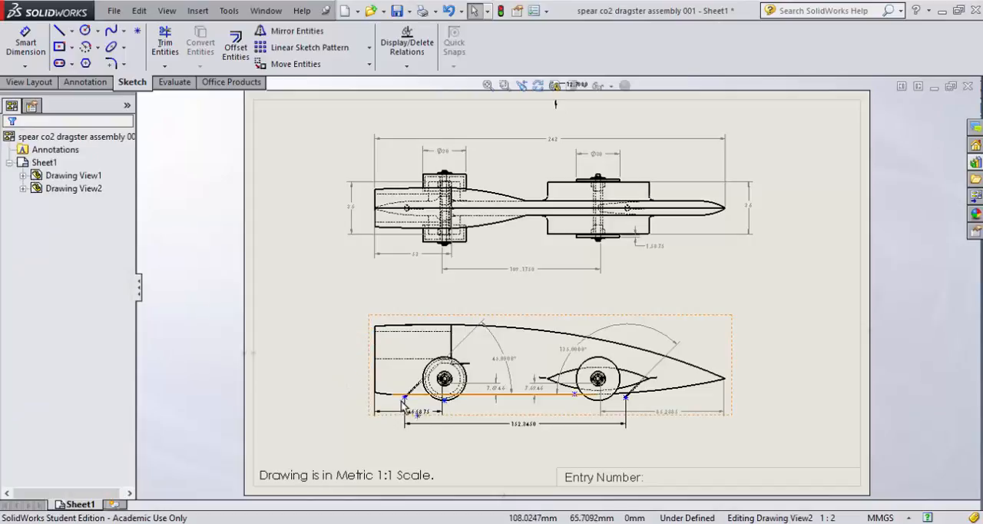
Step: Move the side view up and delete its rear axle offset, 152.345 mm length and rear height dimensions
{"action": "mouse_move", "coordinate": [395, 419]}
{"action": "left_mouse_down"}
{"action": "mouse_move", "coordinate": [414, 449]}
{"action": "mouse_move", "coordinate": [393, 393]}
{"action": "left_mouse_up"}
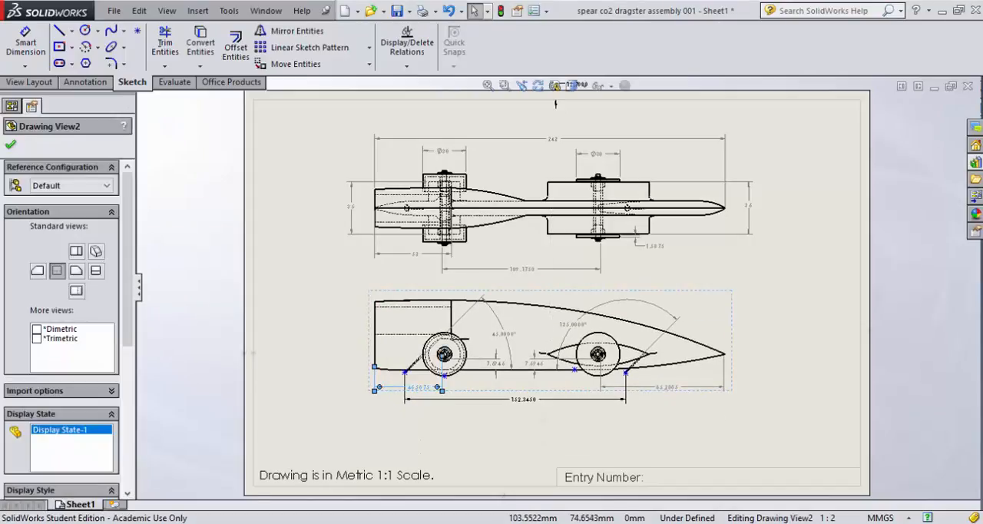
{"action": "left_click", "coordinate": [400, 389]}
{"action": "key", "text": "Delete"}
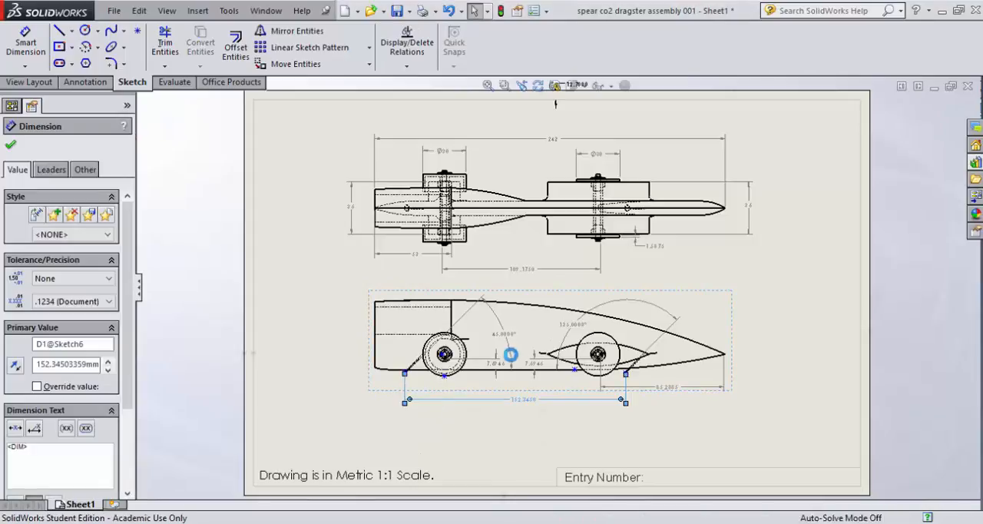
{"action": "key", "text": "Delete"}
{"action": "left_click", "coordinate": [494, 352]}
{"action": "key", "text": "Delete"}
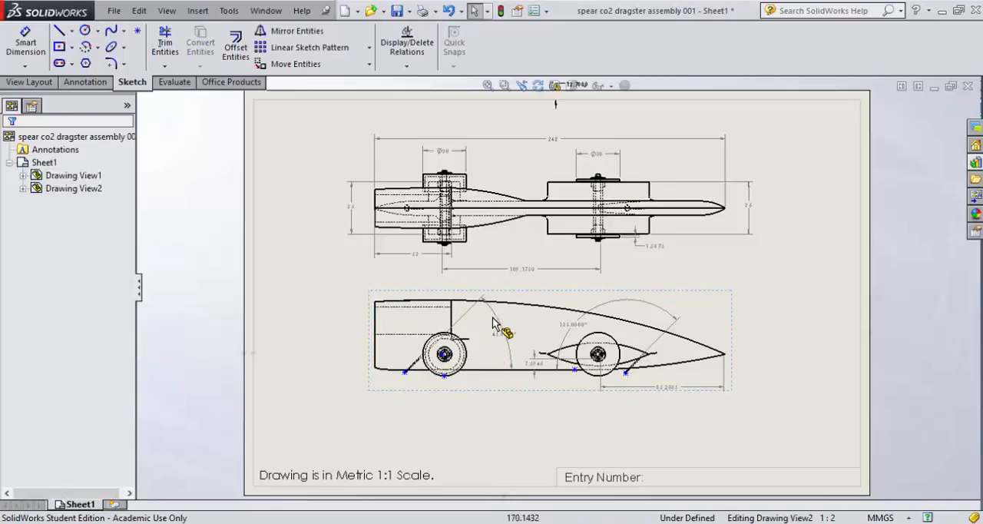
Step: Delete both angle dimensions, the remaining height dimension and the front axle-to-nose dimension from the side view
{"action": "left_click", "coordinate": [481, 325]}
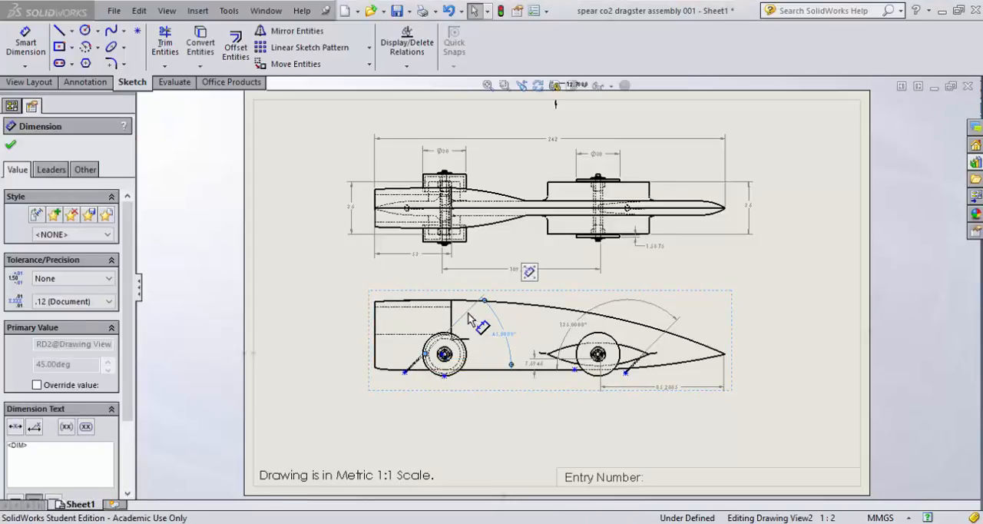
{"action": "key", "text": "Delete"}
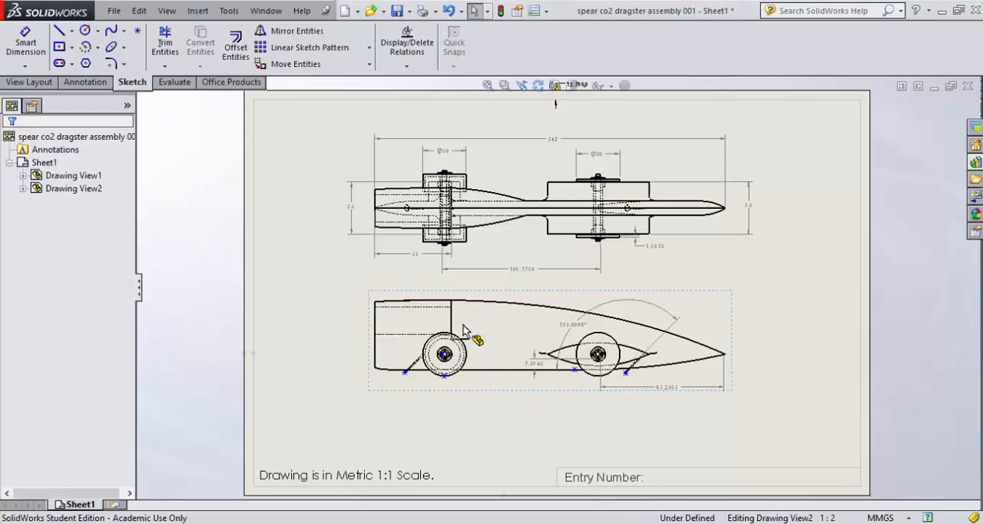
{"action": "left_click", "coordinate": [623, 299]}
{"action": "key", "text": "Delete"}
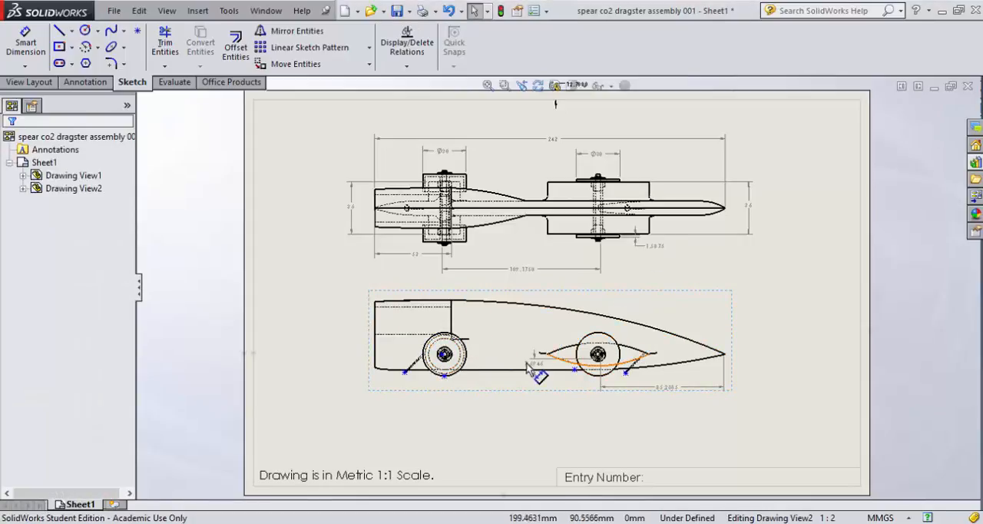
{"action": "left_click", "coordinate": [535, 362]}
{"action": "key", "text": "Delete"}
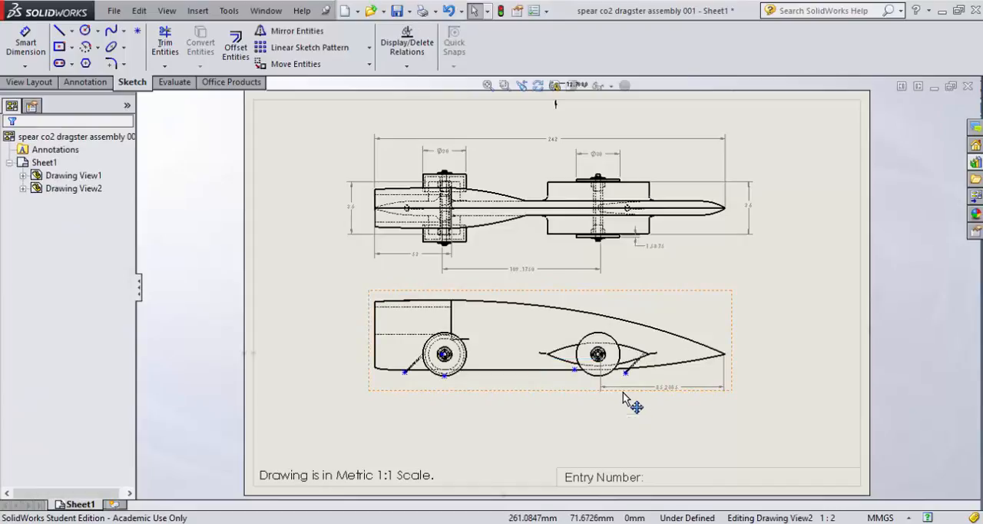
{"action": "left_click", "coordinate": [623, 387]}
{"action": "key", "text": "Delete"}
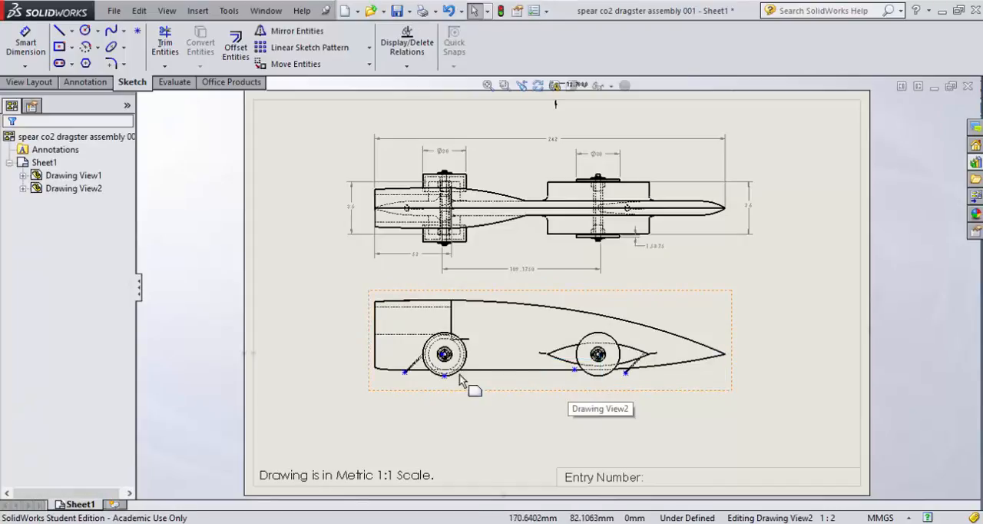
Step: Hide the overlapping short horizontal edges extending forward from the top of the rear wheel in the side view
{"action": "scroll", "coordinate": [499, 362], "scroll_direction": "up", "scroll_amount": 3}
{"action": "scroll", "coordinate": [507, 346], "scroll_direction": "down", "scroll_amount": 3}
{"action": "scroll", "coordinate": [551, 284], "scroll_direction": "down", "scroll_amount": 5}
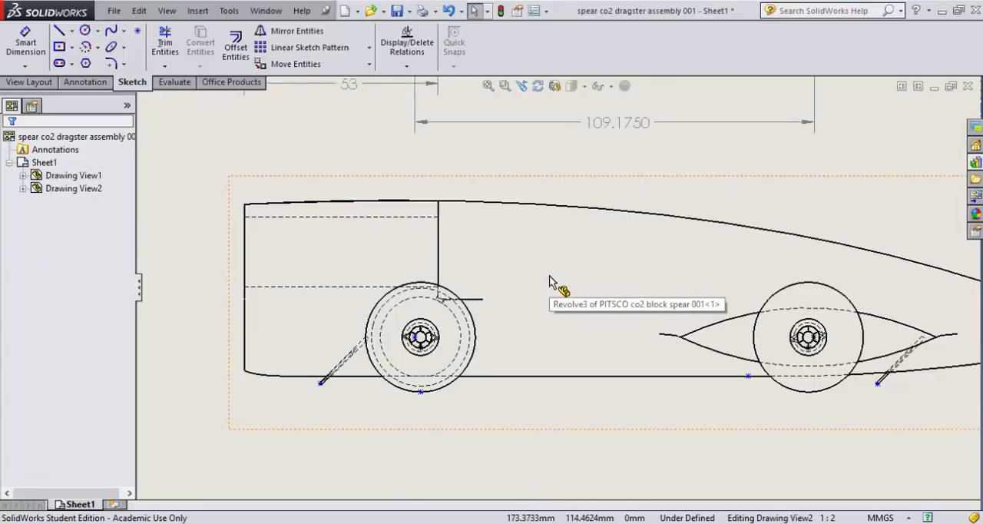
{"action": "left_click", "coordinate": [476, 300]}
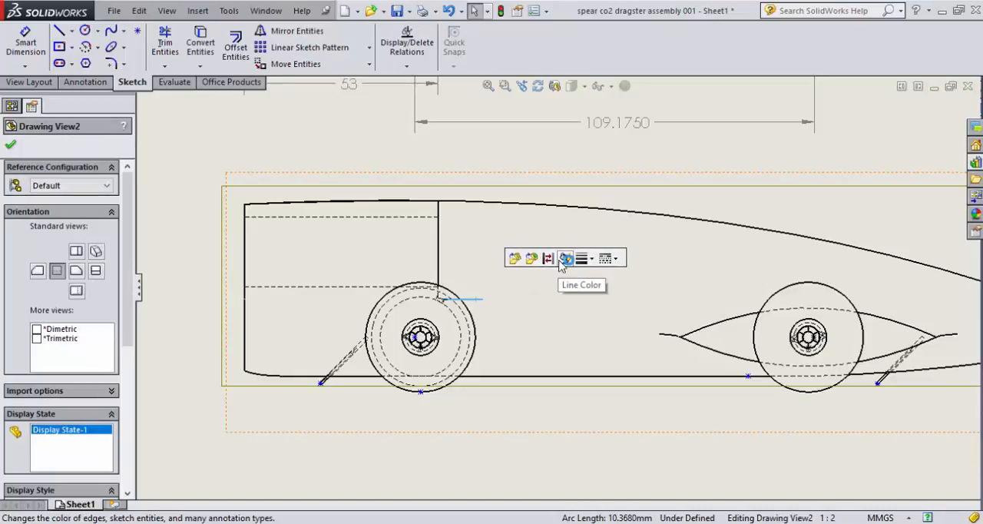
{"action": "left_click", "coordinate": [558, 259]}
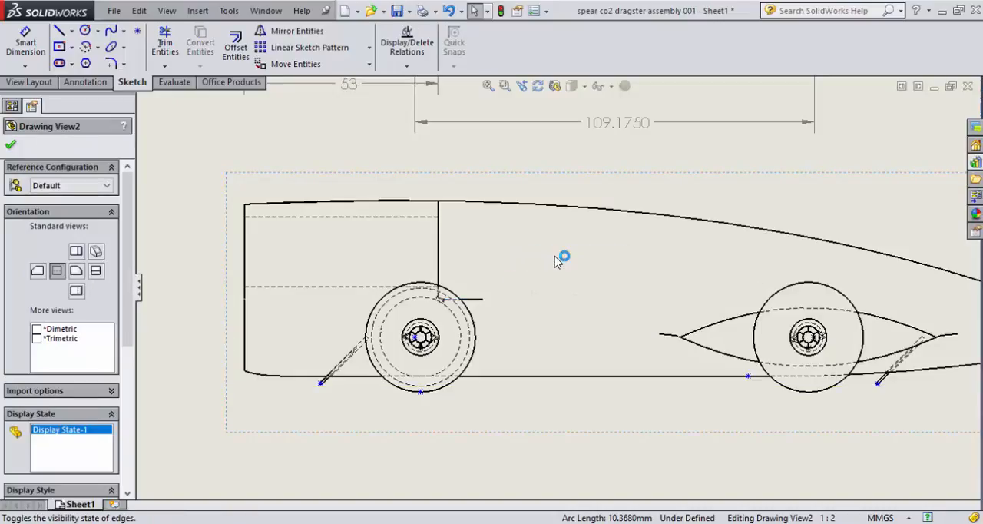
{"action": "left_click", "coordinate": [477, 301]}
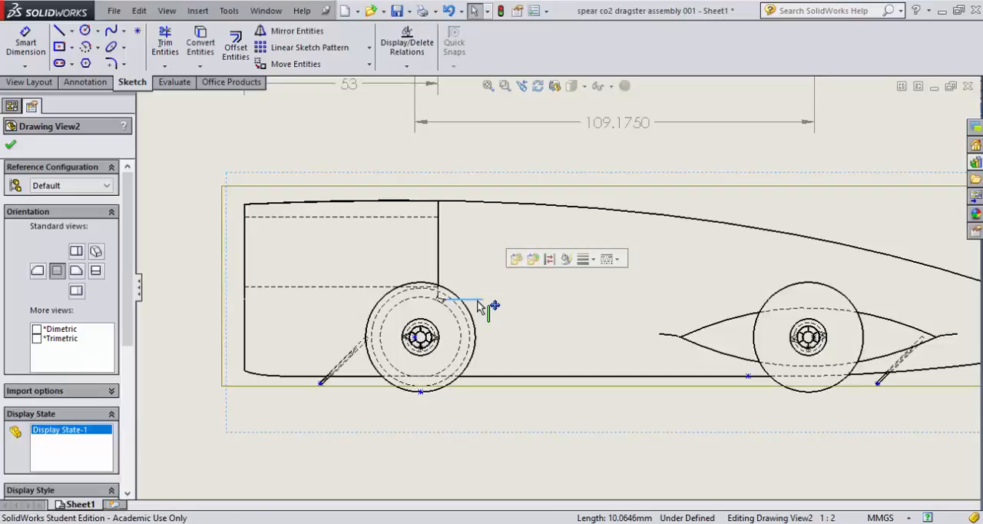
{"action": "left_click", "coordinate": [550, 261]}
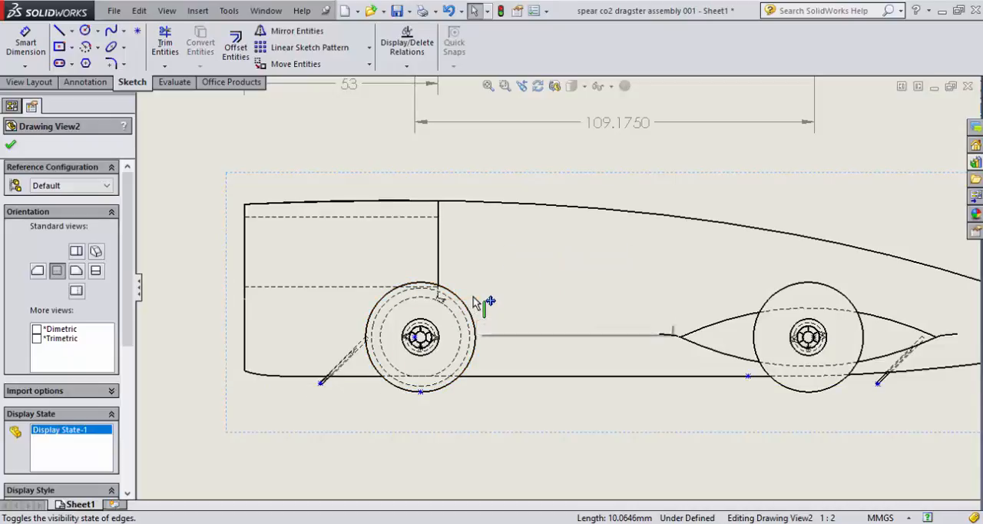
{"action": "left_click", "coordinate": [484, 304]}
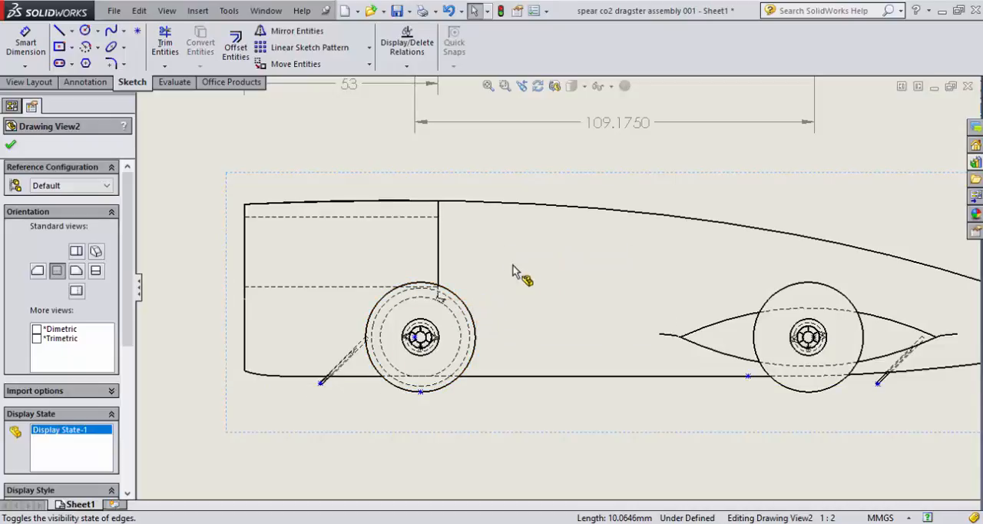
Step: Hide the overlapping vertical edges rising from the rear wheel to the body's top outline in the side view
{"action": "left_click", "coordinate": [438, 210]}
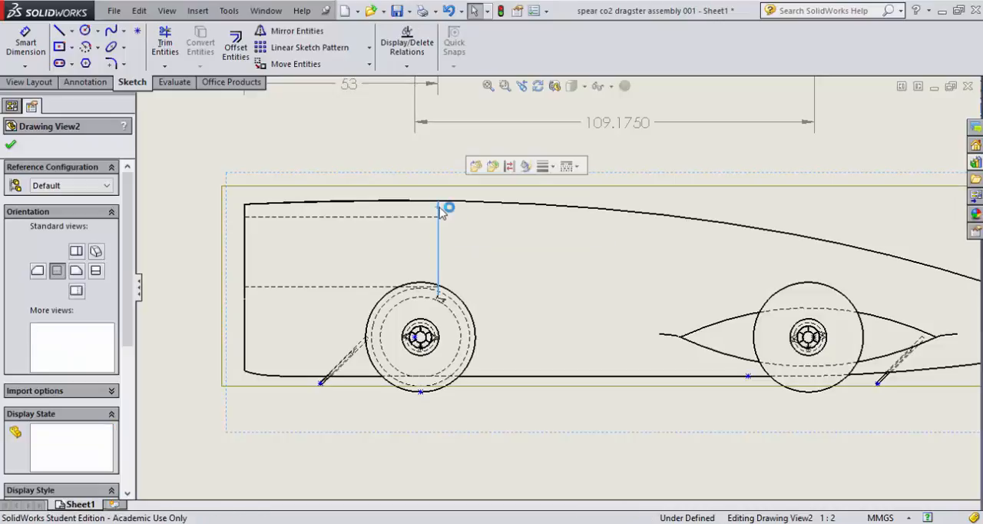
{"action": "left_click", "coordinate": [510, 166]}
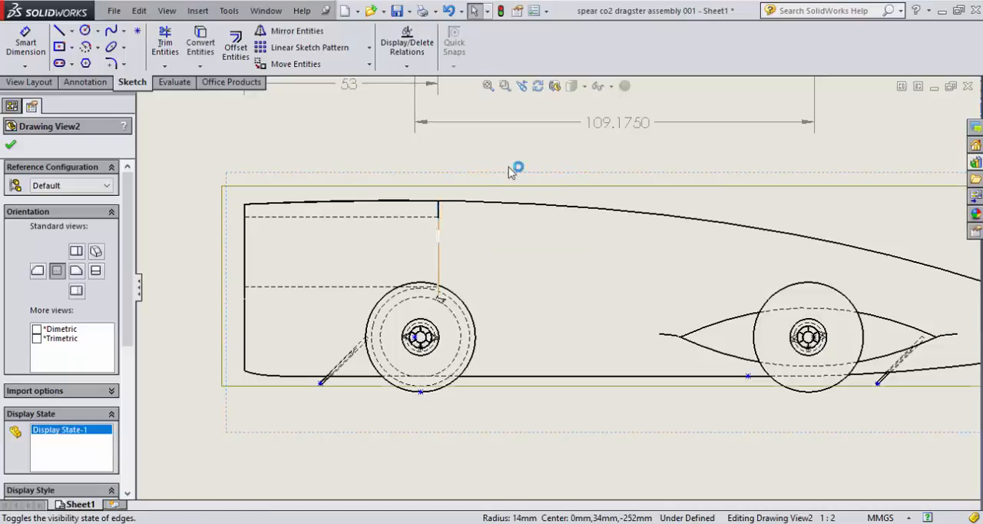
{"action": "left_click", "coordinate": [441, 214]}
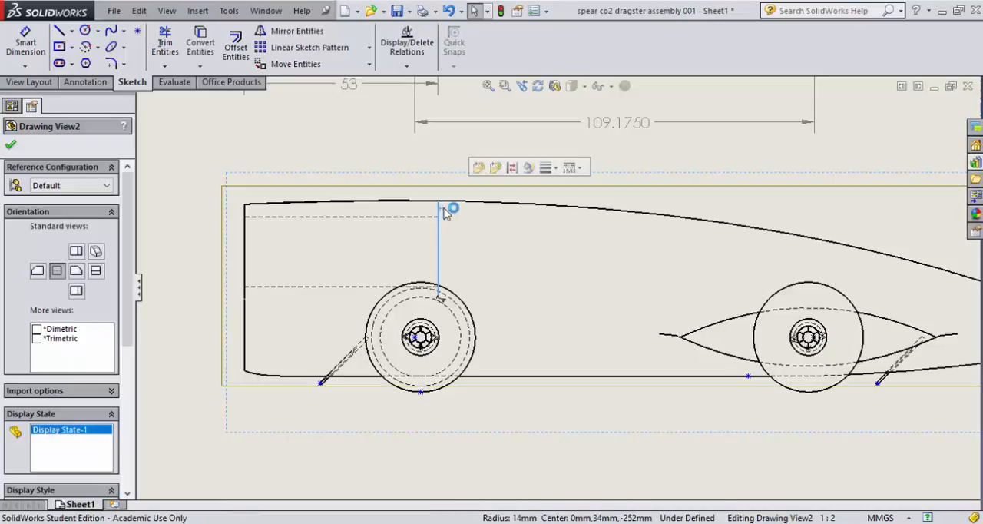
{"action": "left_click", "coordinate": [512, 167]}
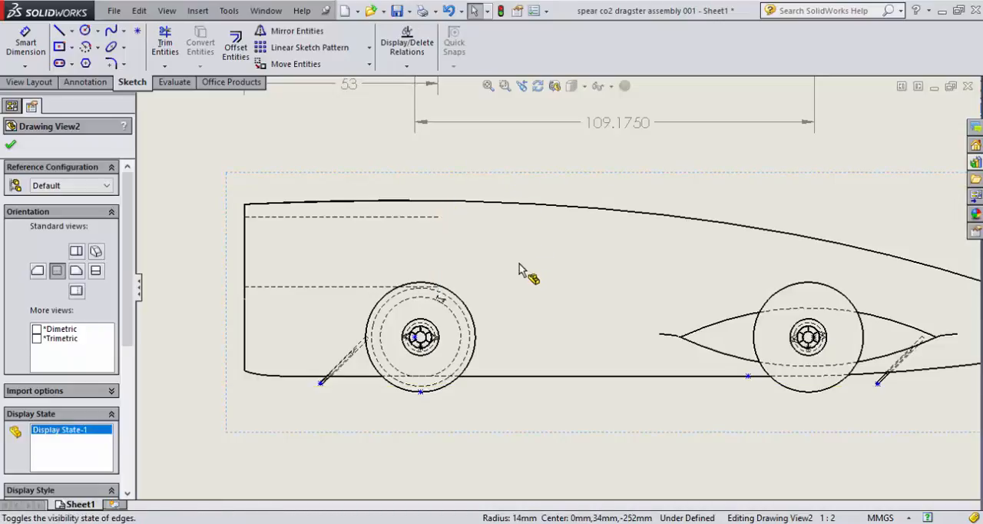
{"action": "left_click", "coordinate": [440, 251]}
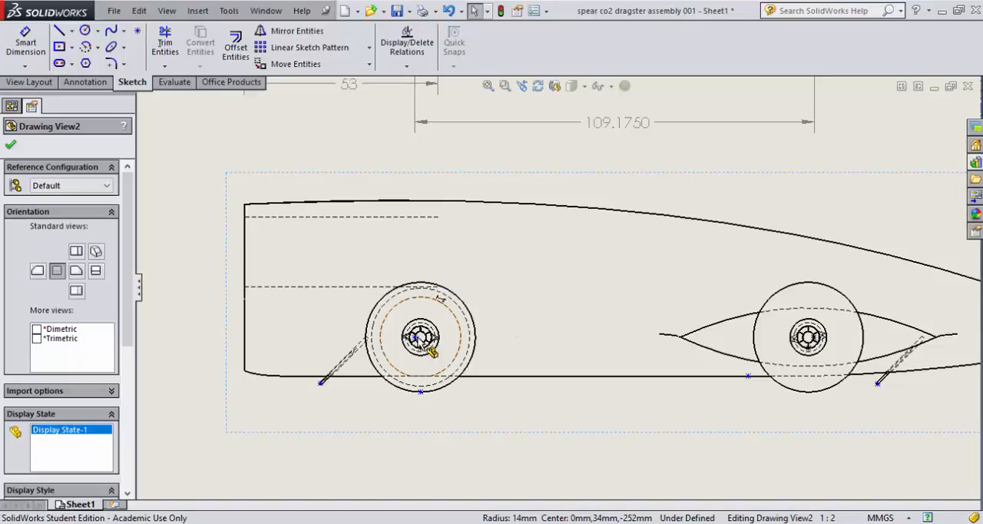
Step: Hide the axle retaining clip component at the rear wheel's hub in the side view
{"action": "scroll", "coordinate": [419, 342], "scroll_direction": "down", "scroll_amount": 3}
{"action": "scroll", "coordinate": [516, 329], "scroll_direction": "down", "scroll_amount": 2}
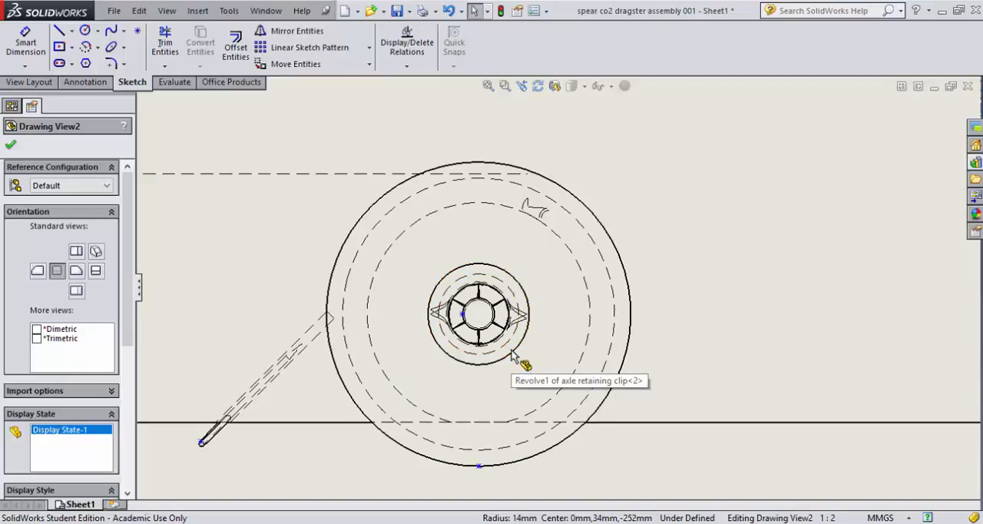
{"action": "right_click", "coordinate": [511, 355]}
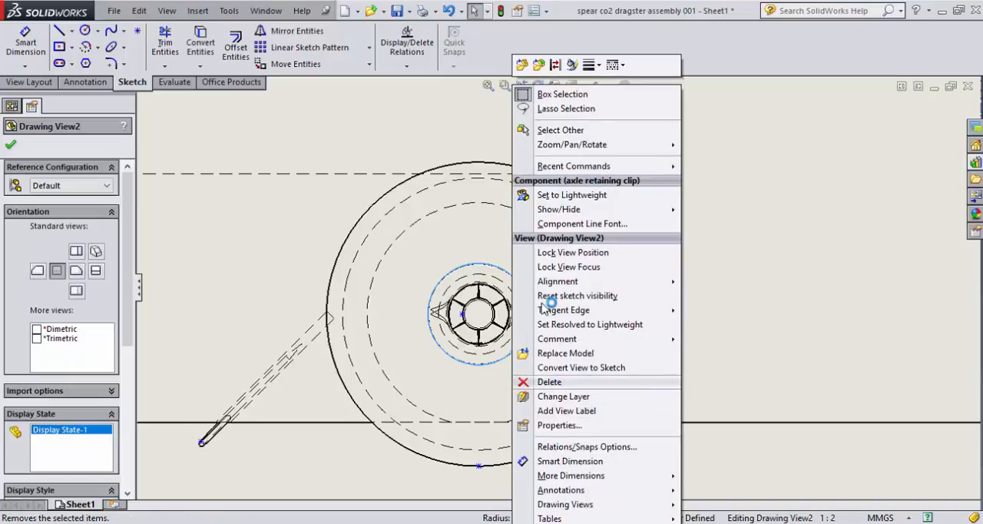
{"action": "mouse_move", "coordinate": [550, 216]}
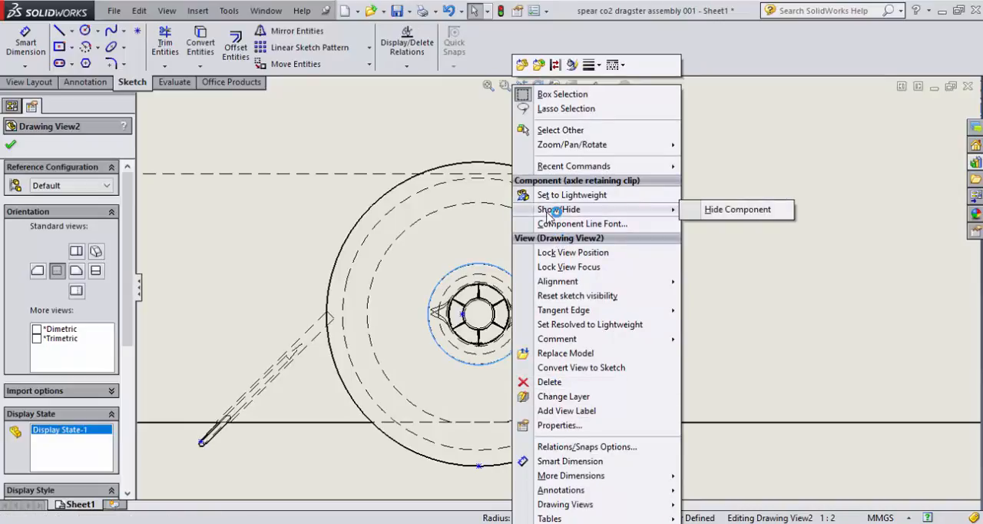
{"action": "left_click", "coordinate": [733, 209]}
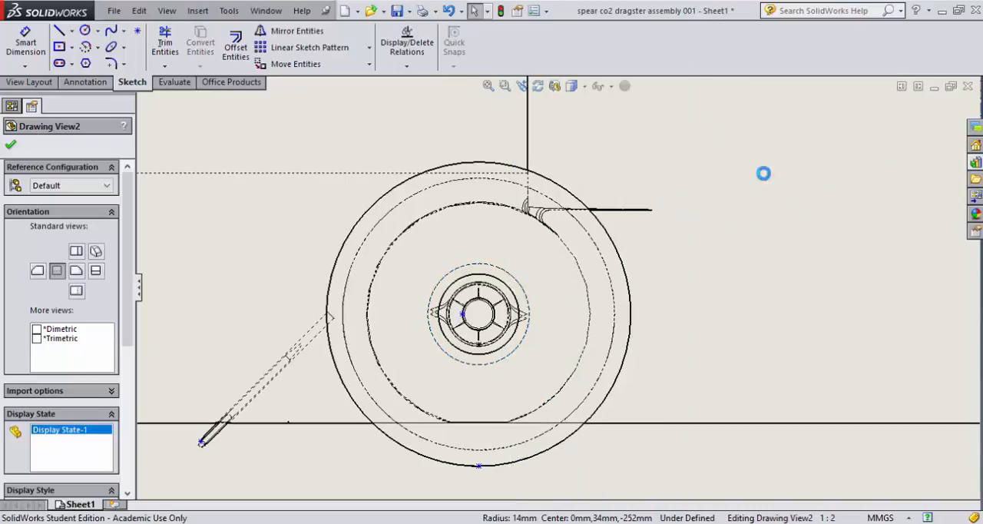
Step: Use Hide/Show Edges on the rear wheel to hide the larger dashed circle inside its outline
{"action": "left_click", "coordinate": [404, 206]}
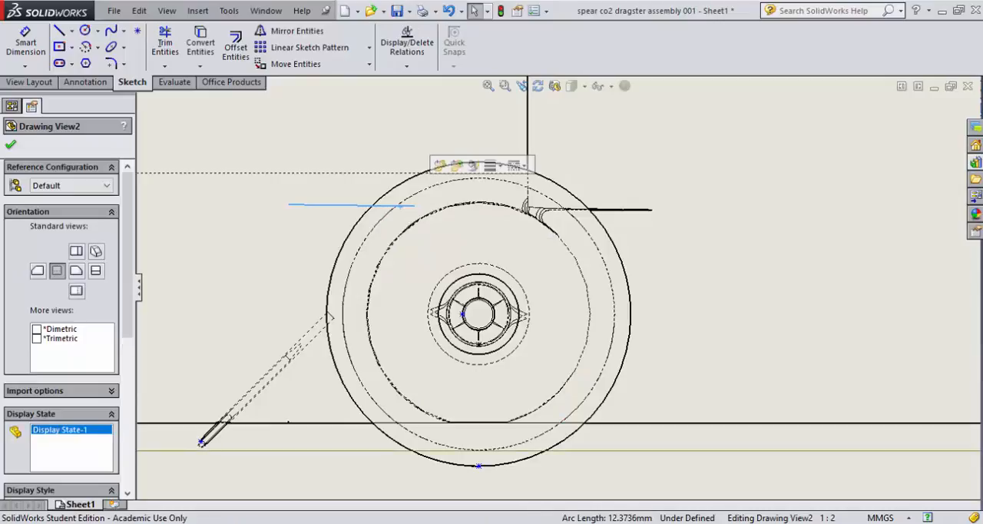
{"action": "left_click", "coordinate": [423, 201]}
{"action": "left_click", "coordinate": [489, 157]}
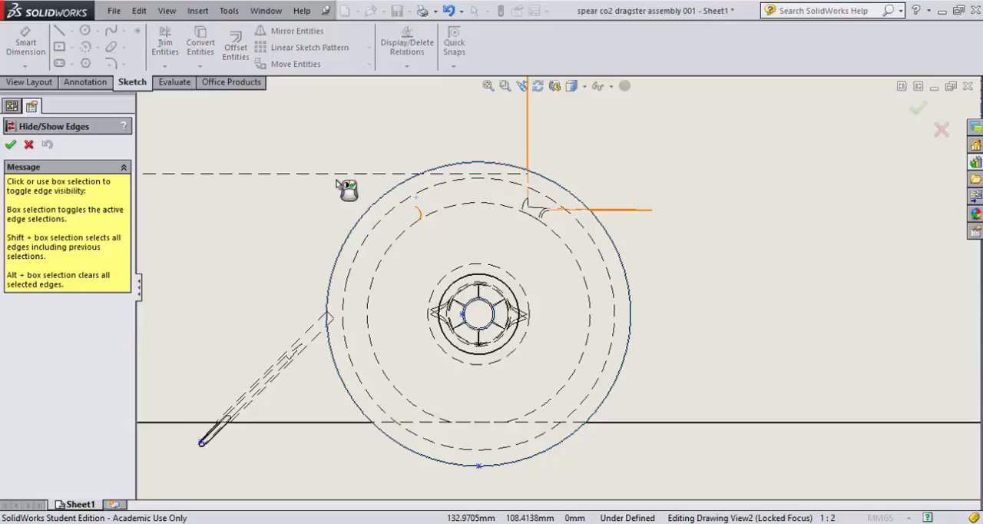
{"action": "left_click", "coordinate": [10, 144]}
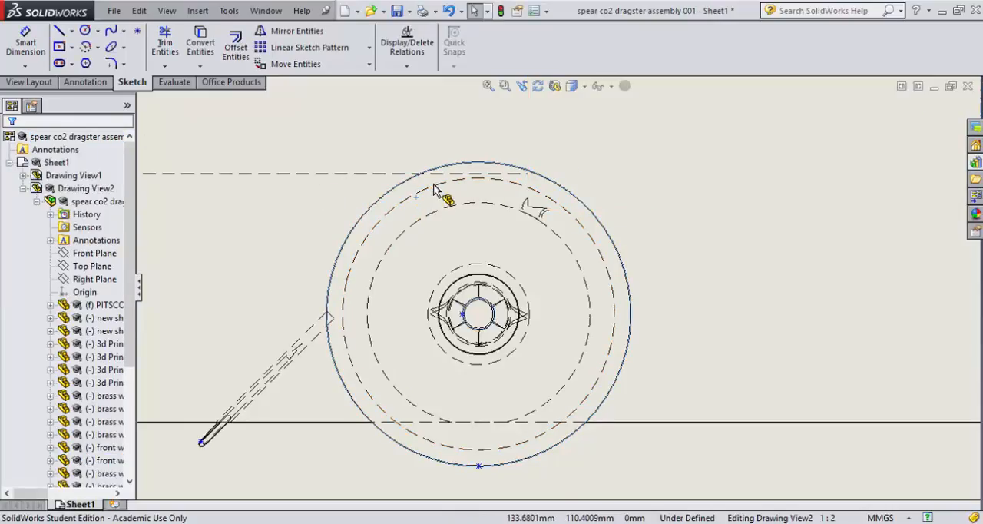
{"action": "left_click", "coordinate": [433, 192]}
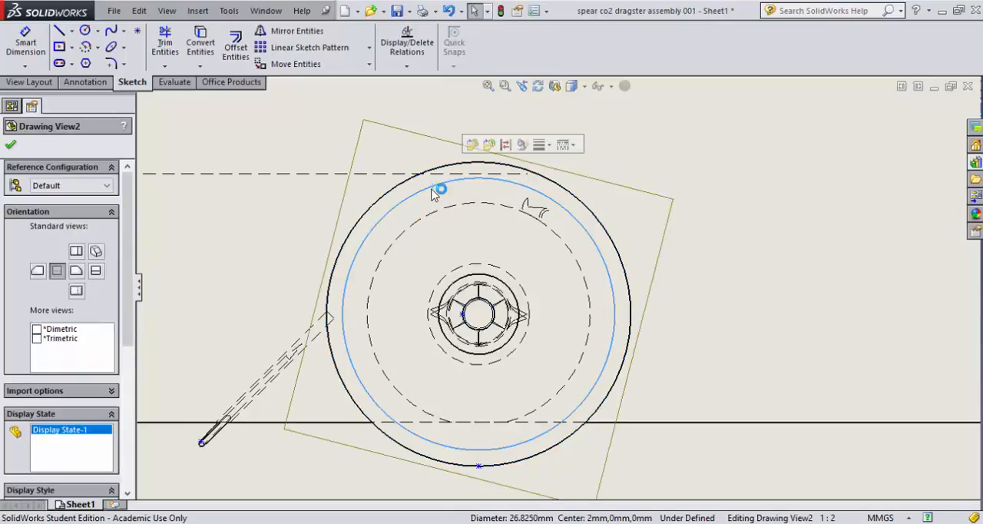
{"action": "left_click", "coordinate": [521, 144]}
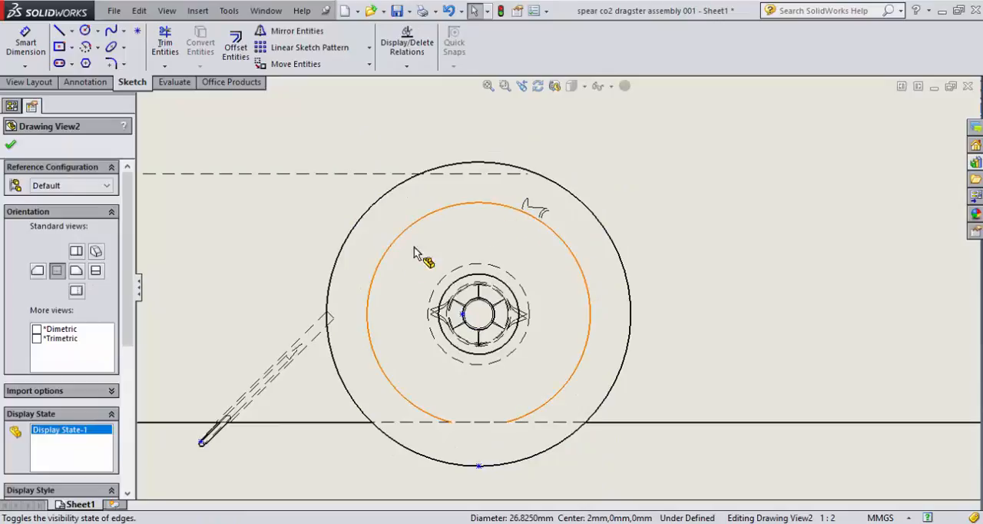
{"action": "left_click", "coordinate": [527, 330]}
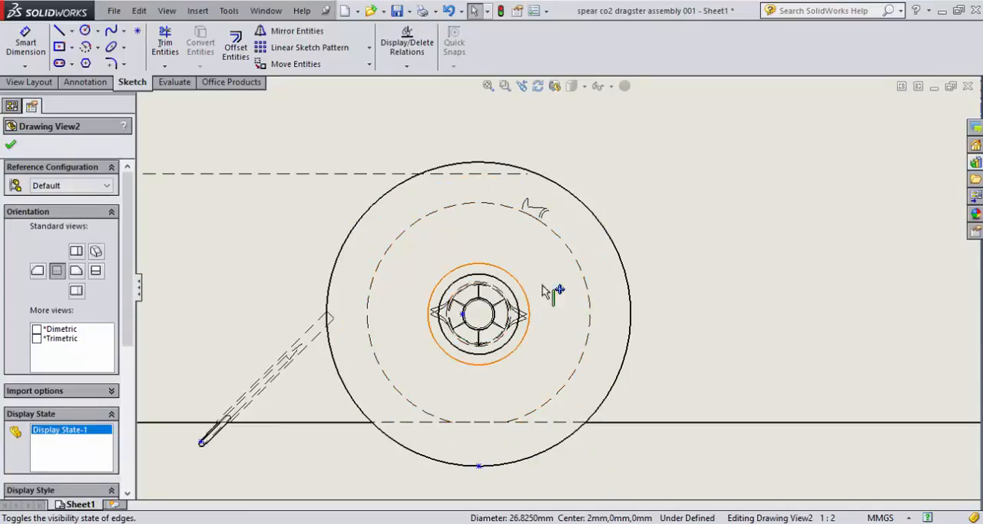
Step: Hide the three tiny overlapping arc edges near the dashed circle at the upper front of the rear wheel
{"action": "left_click", "coordinate": [539, 211]}
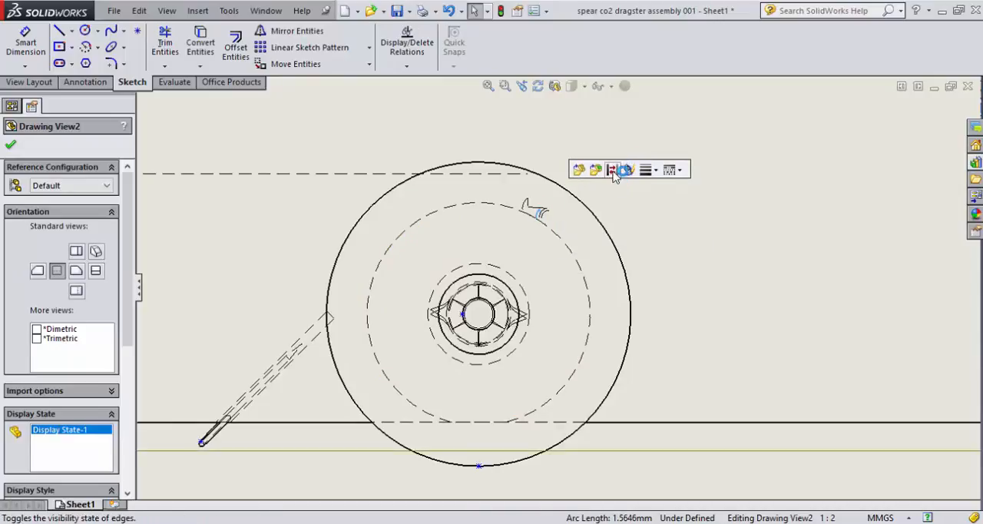
{"action": "left_click", "coordinate": [612, 172]}
{"action": "left_click", "coordinate": [542, 212]}
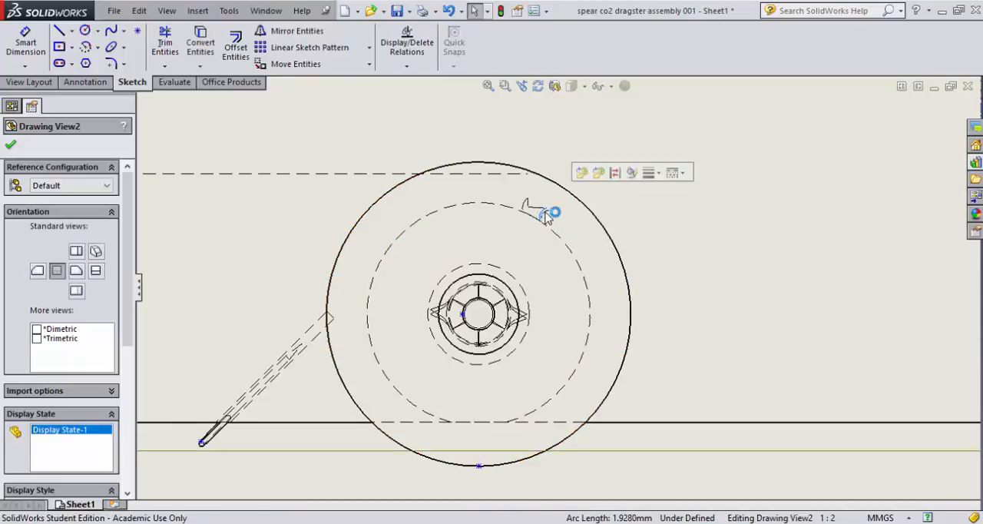
{"action": "left_click", "coordinate": [618, 176]}
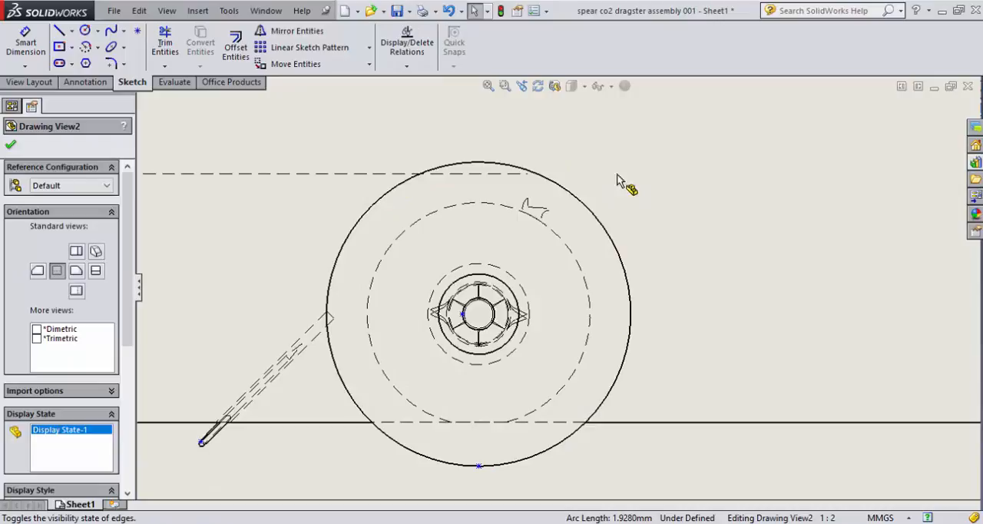
{"action": "left_click", "coordinate": [546, 215]}
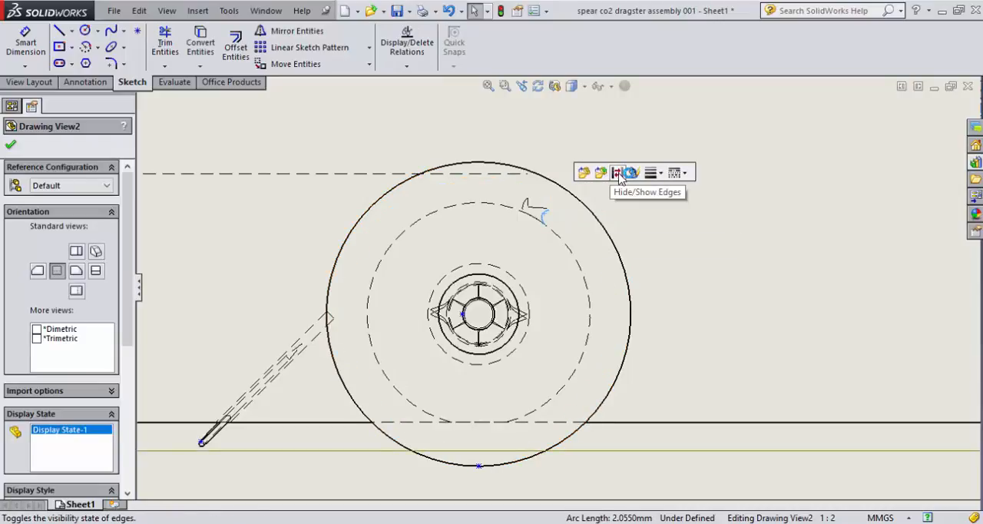
{"action": "left_click", "coordinate": [619, 175]}
Step: Use Hide/Show Edges to hide the small curved hook edge just above the rear wheel's inner dashed circle
{"action": "left_click", "coordinate": [566, 192]}
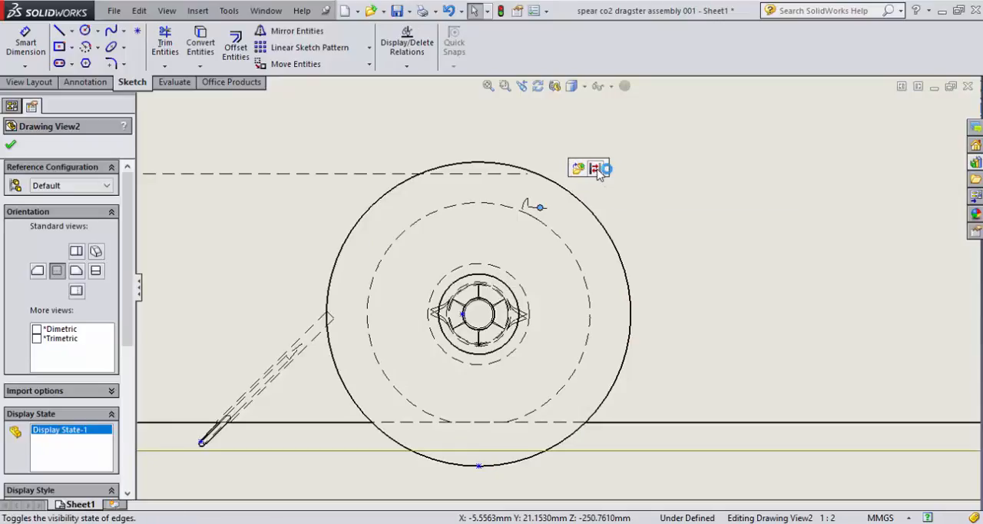
{"action": "left_click", "coordinate": [597, 169]}
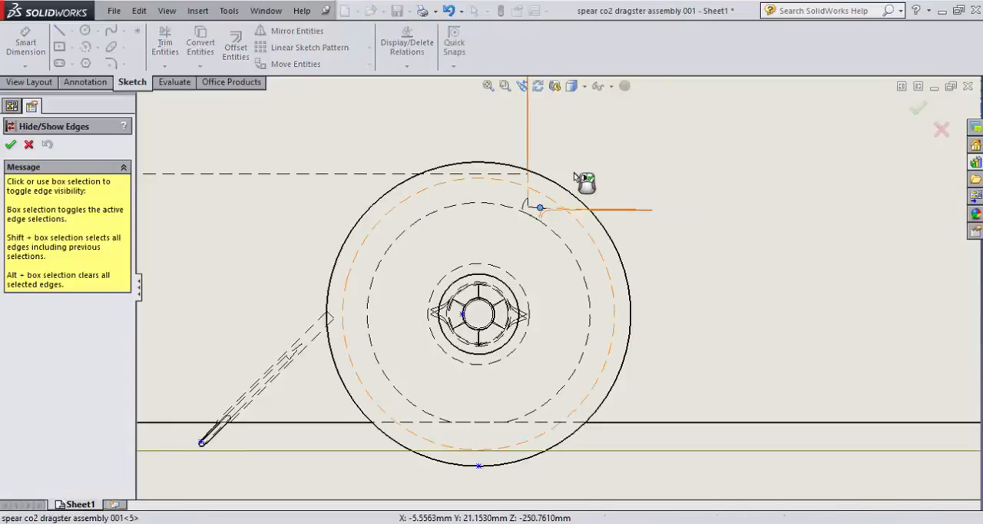
{"action": "right_click", "coordinate": [526, 207]}
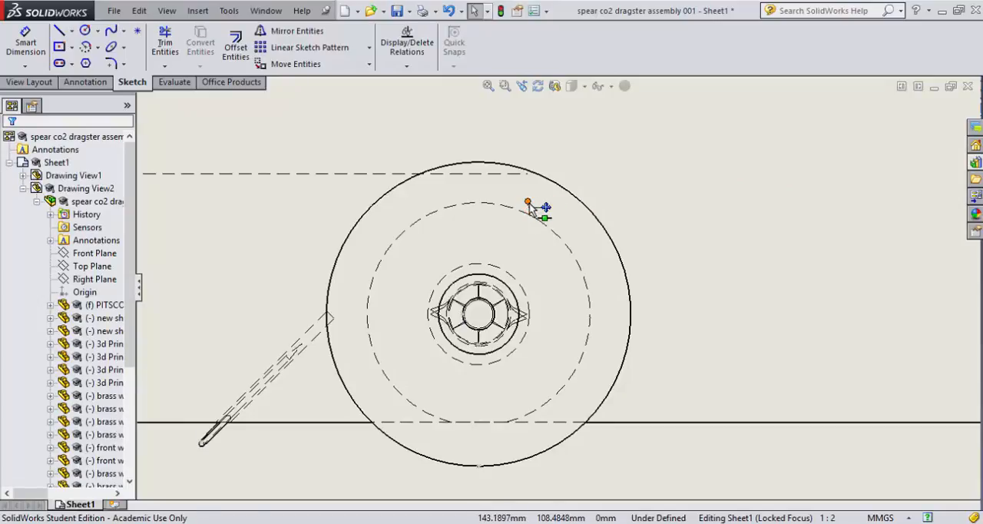
Step: Try to hide the short L-shaped edges left inside the upper part of the rear wheel with Hide/Show Edges
{"action": "left_click", "coordinate": [532, 206]}
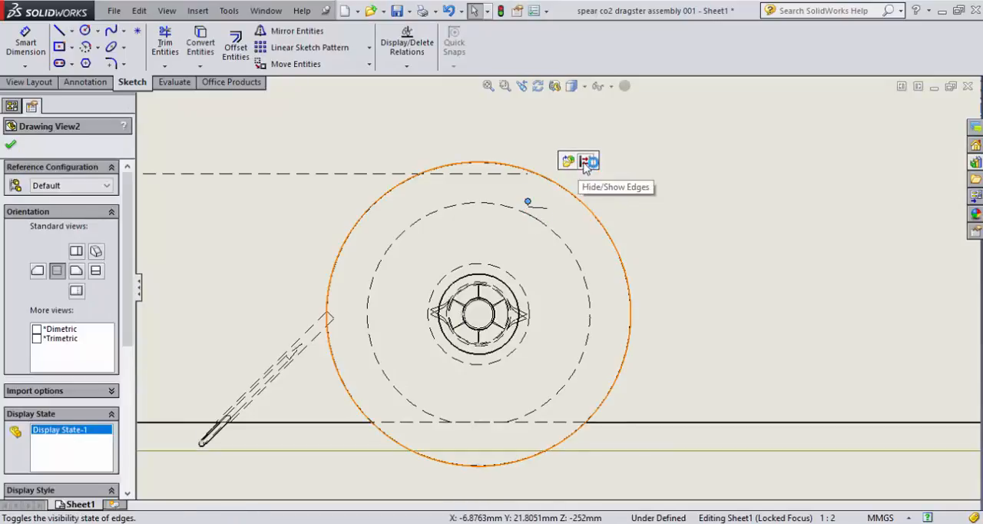
{"action": "left_click", "coordinate": [586, 162]}
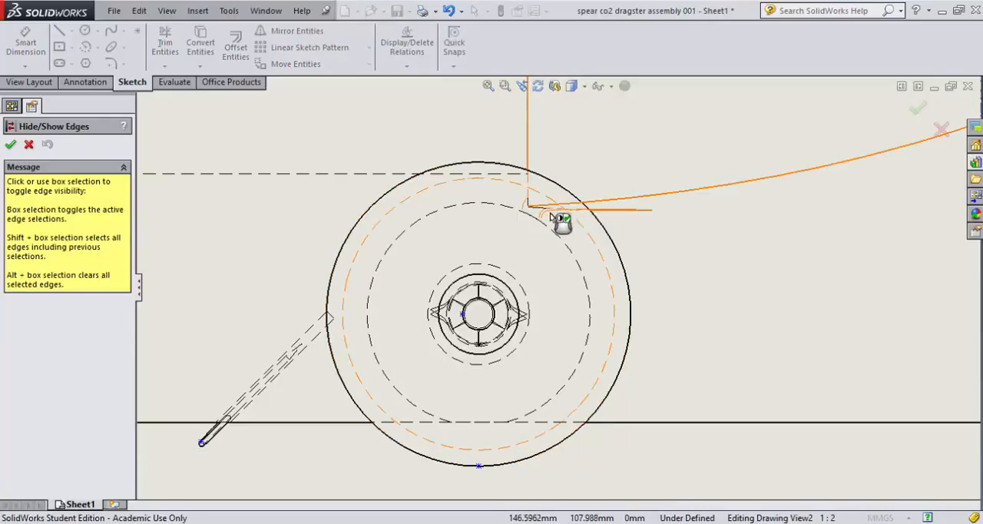
{"action": "left_click", "coordinate": [536, 208]}
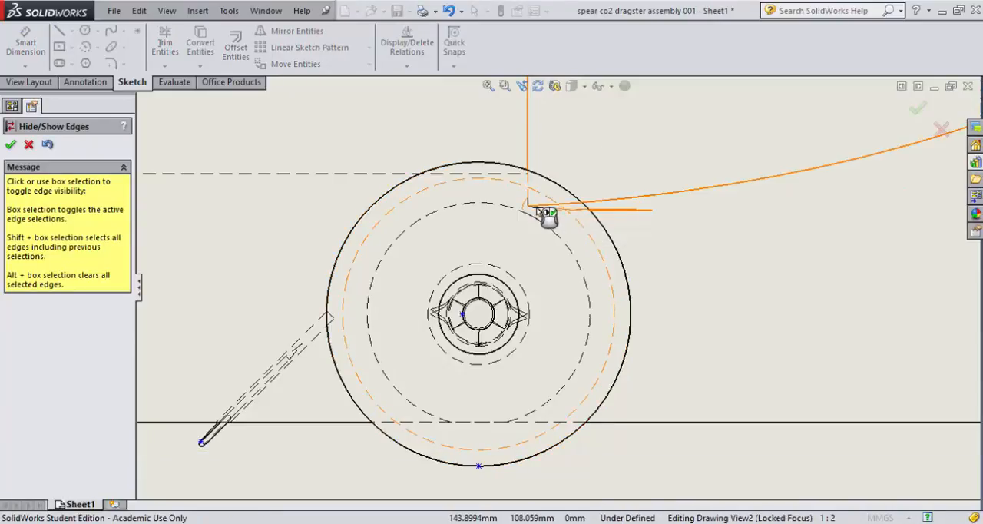
{"action": "left_click", "coordinate": [537, 207]}
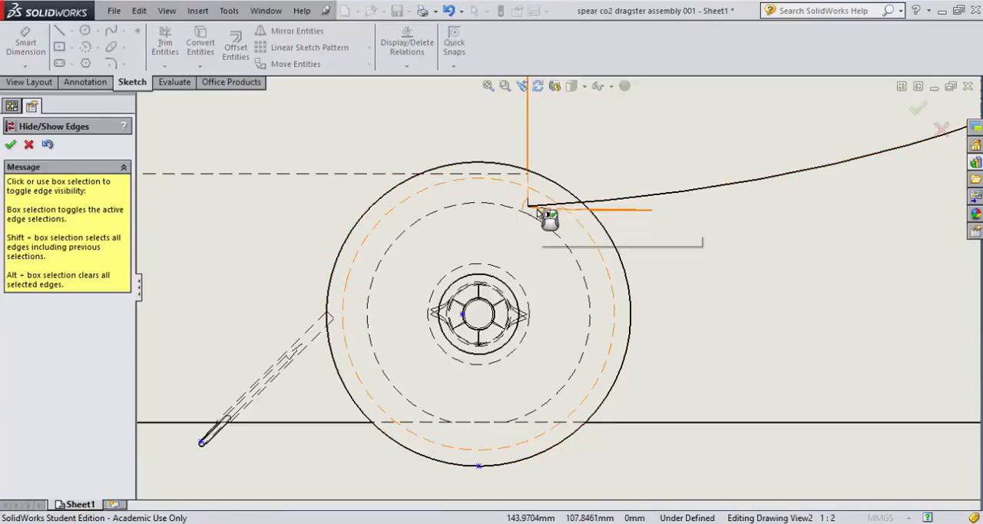
{"action": "left_click", "coordinate": [539, 211]}
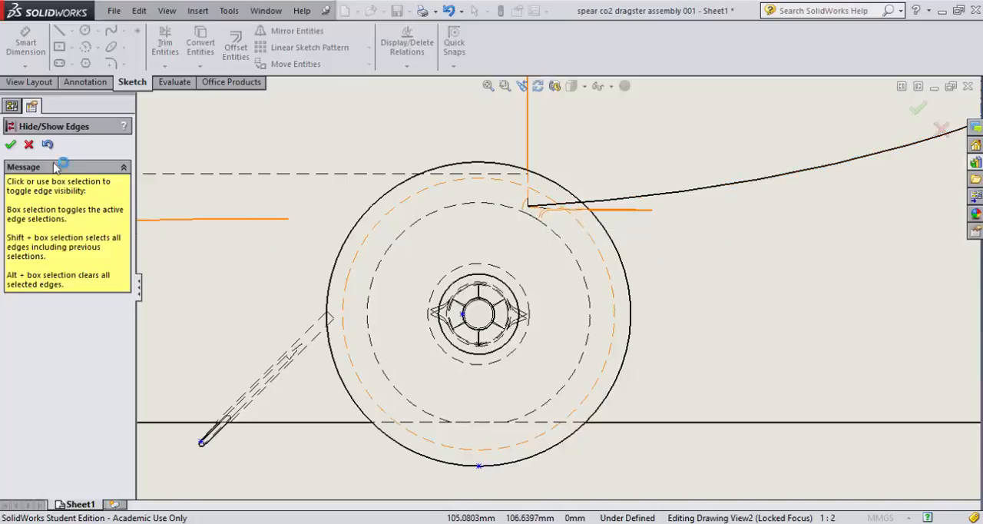
{"action": "left_click", "coordinate": [28, 145]}
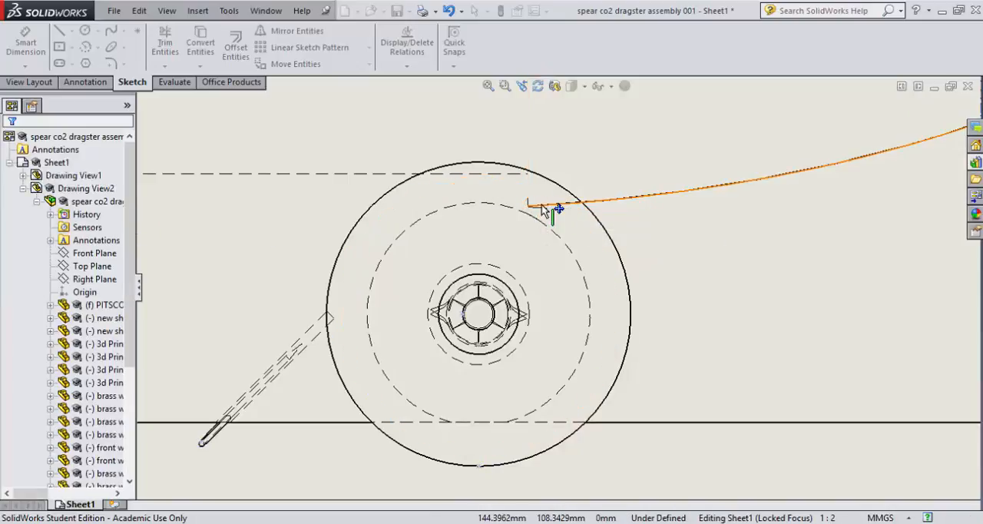
Step: Hide the long curved body edge sweeping forward and upward from the rear wheel in the side view
{"action": "left_click", "coordinate": [625, 204]}
{"action": "right_click", "coordinate": [626, 203]}
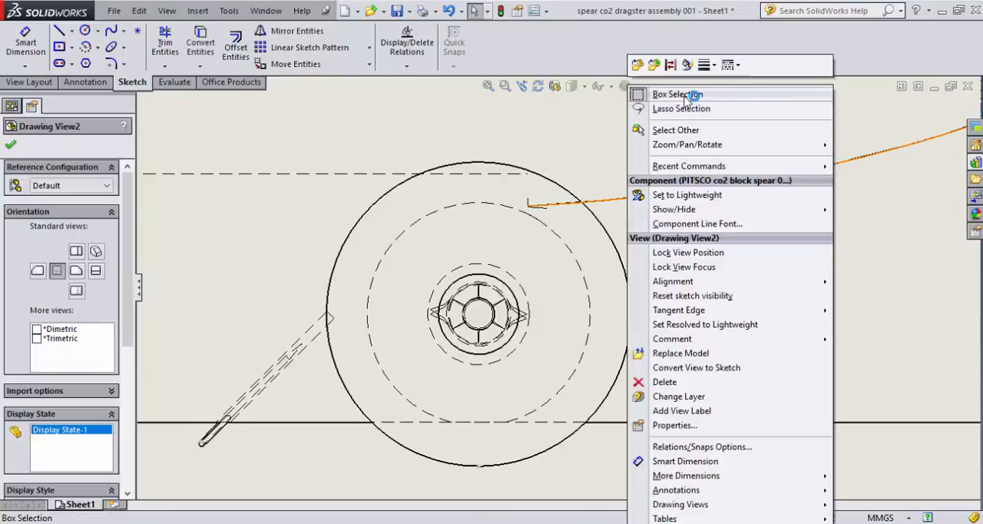
{"action": "left_click", "coordinate": [667, 68]}
Step: Try to hide the short stray fillet edge at the rear tip of the front wheel's pointed fairing
{"action": "scroll", "coordinate": [783, 223], "scroll_direction": "up", "scroll_amount": 5}
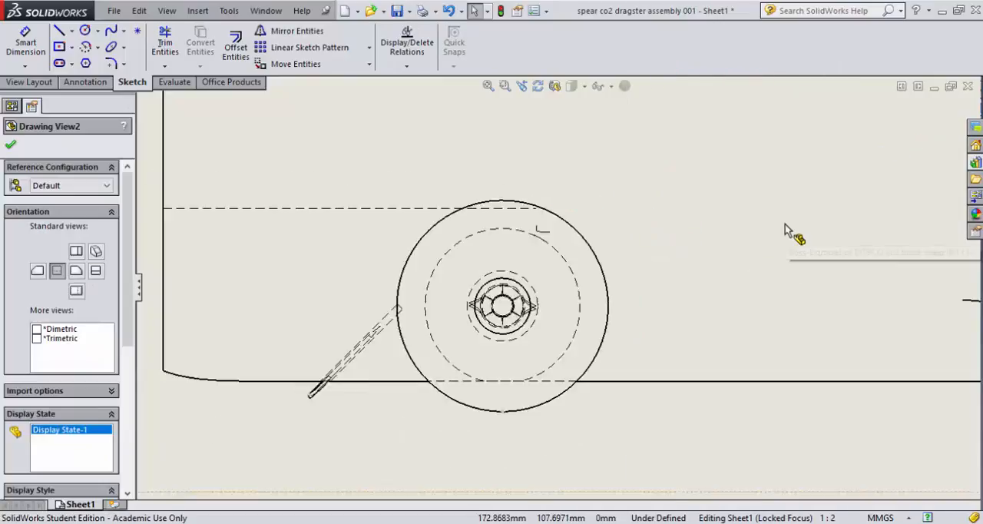
{"action": "scroll", "coordinate": [812, 244], "scroll_direction": "up", "scroll_amount": 3}
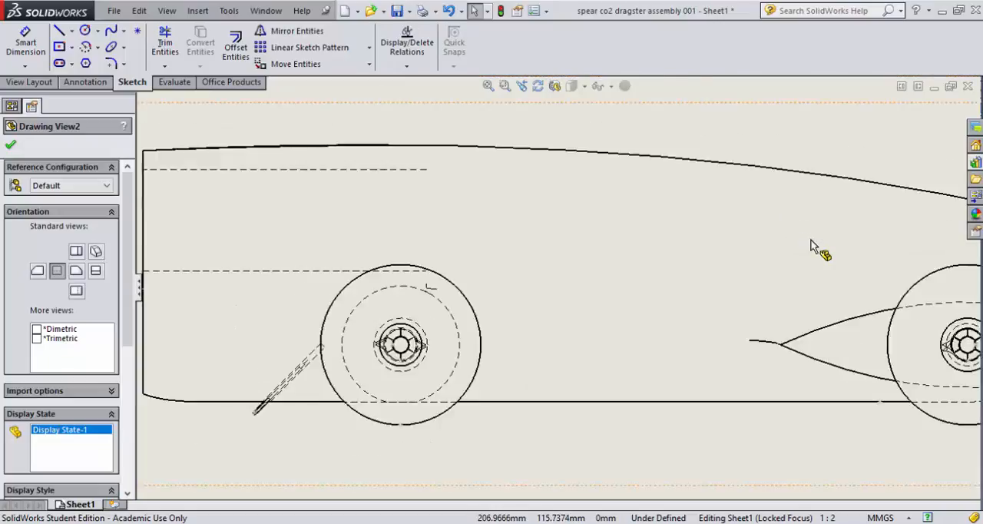
{"action": "scroll", "coordinate": [789, 267], "scroll_direction": "down", "scroll_amount": 2}
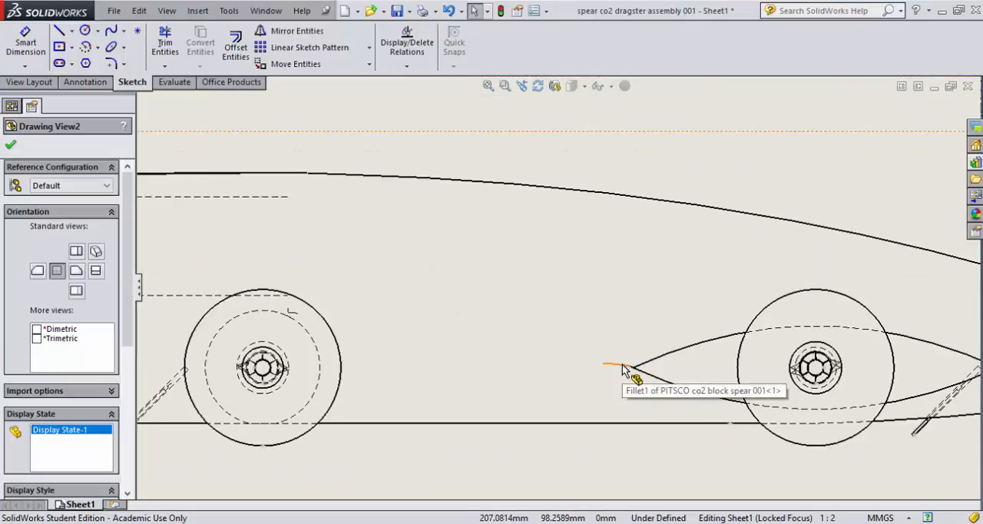
{"action": "right_click", "coordinate": [622, 364]}
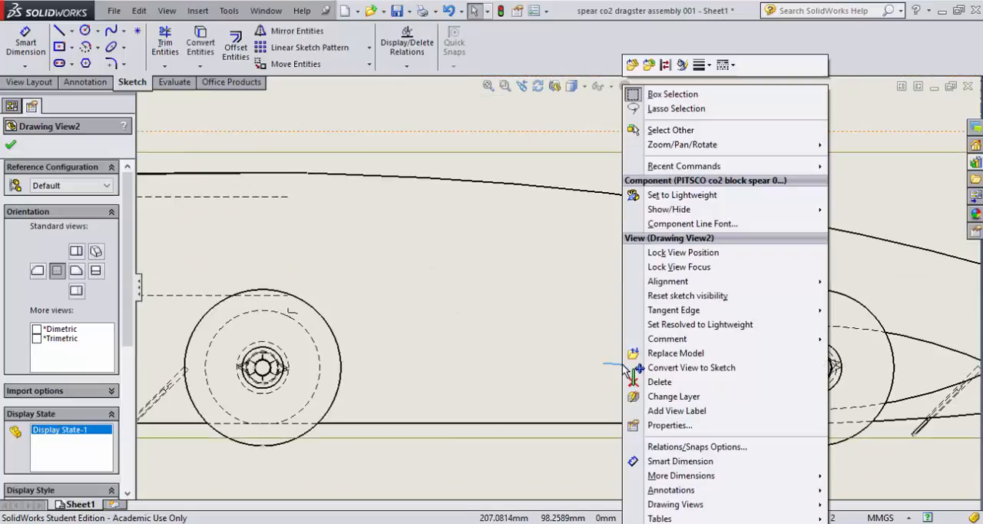
{"action": "left_click", "coordinate": [682, 66]}
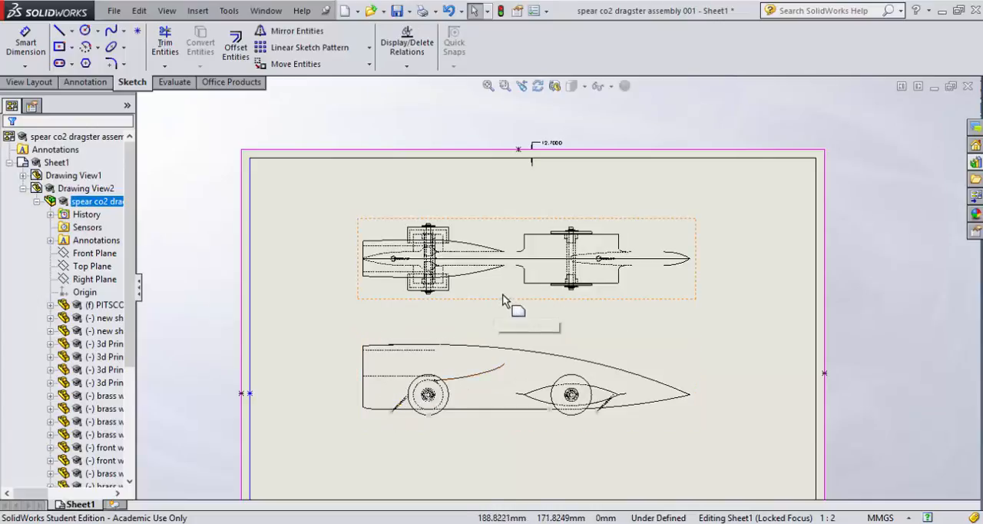
Step: Examine the dragster's top and side views on the sheet for remaining stray edges
{"action": "scroll", "coordinate": [530, 257], "scroll_direction": "down", "scroll_amount": 3}
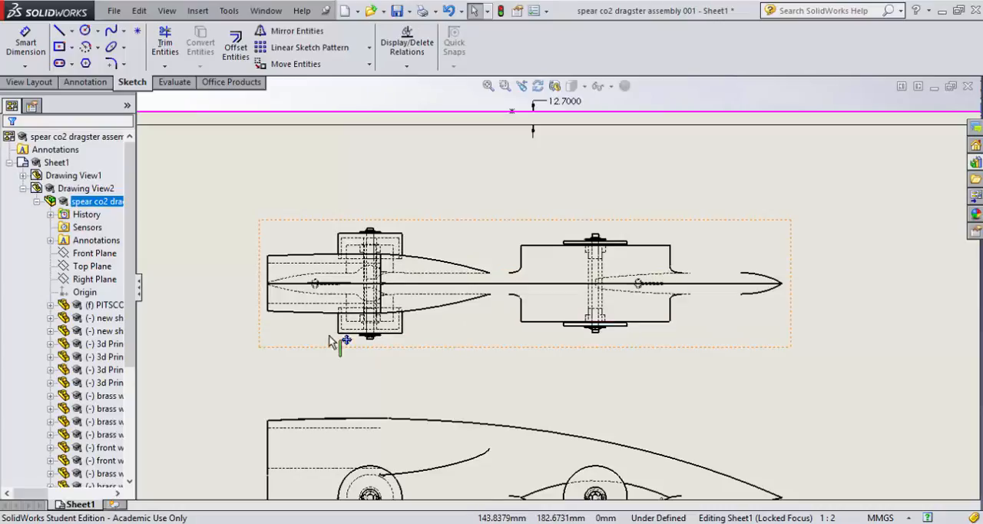
{"action": "scroll", "coordinate": [507, 308], "scroll_direction": "up", "scroll_amount": 4}
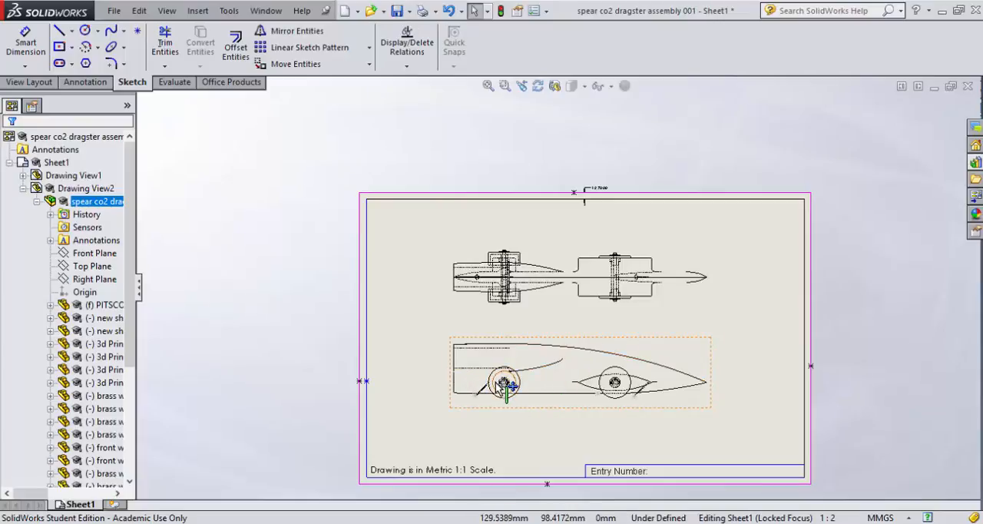
{"action": "scroll", "coordinate": [555, 289], "scroll_direction": "down", "scroll_amount": 4}
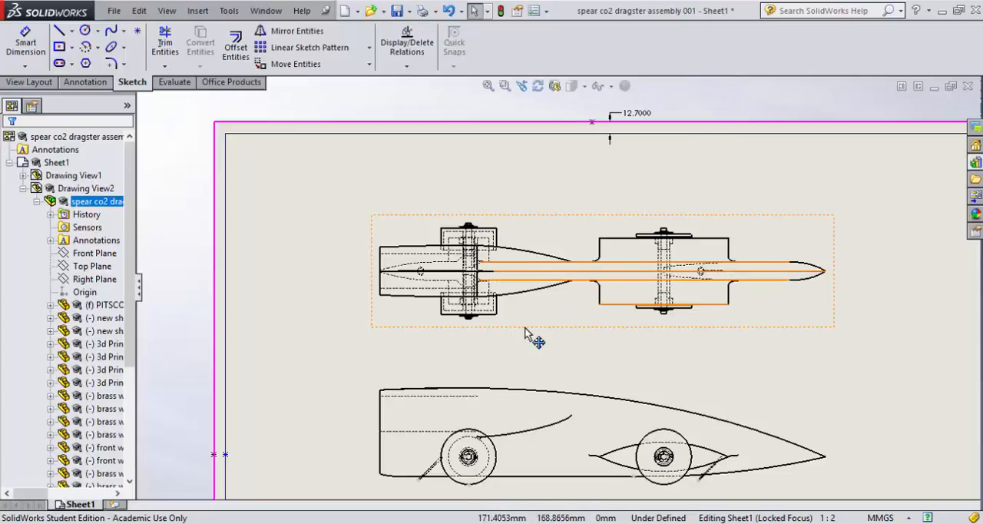
{"action": "scroll", "coordinate": [537, 330], "scroll_direction": "down", "scroll_amount": 1}
{"action": "scroll", "coordinate": [576, 299], "scroll_direction": "up", "scroll_amount": 3}
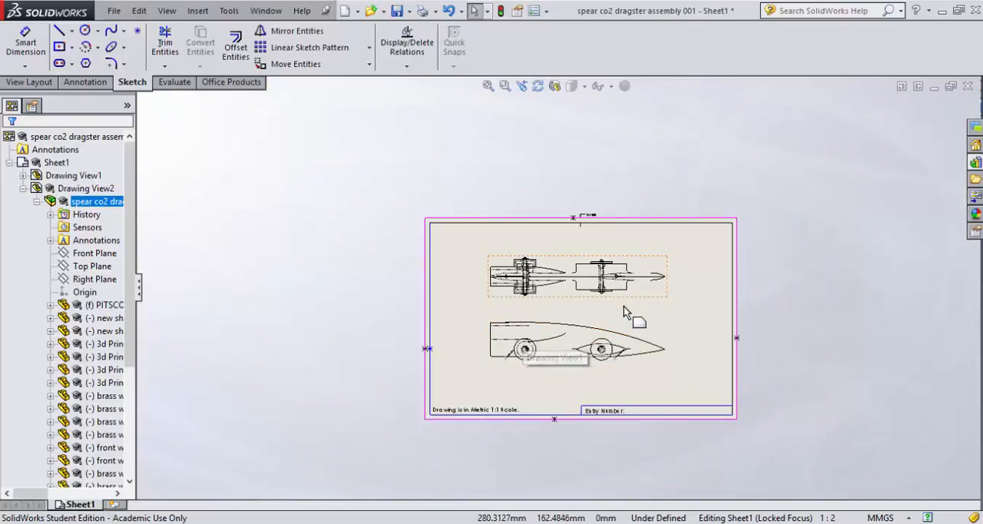
{"action": "scroll", "coordinate": [614, 307], "scroll_direction": "down", "scroll_amount": 3}
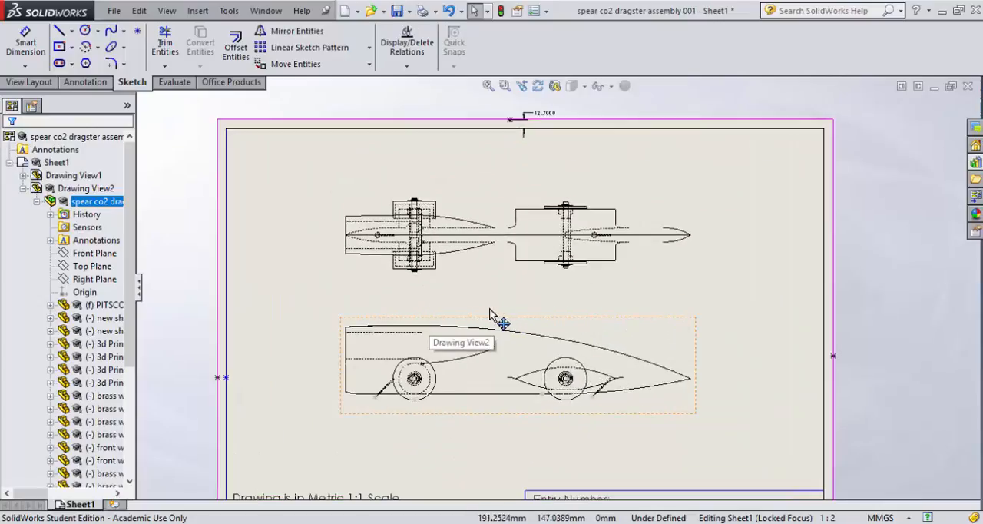
{"action": "scroll", "coordinate": [490, 311], "scroll_direction": "up", "scroll_amount": 1}
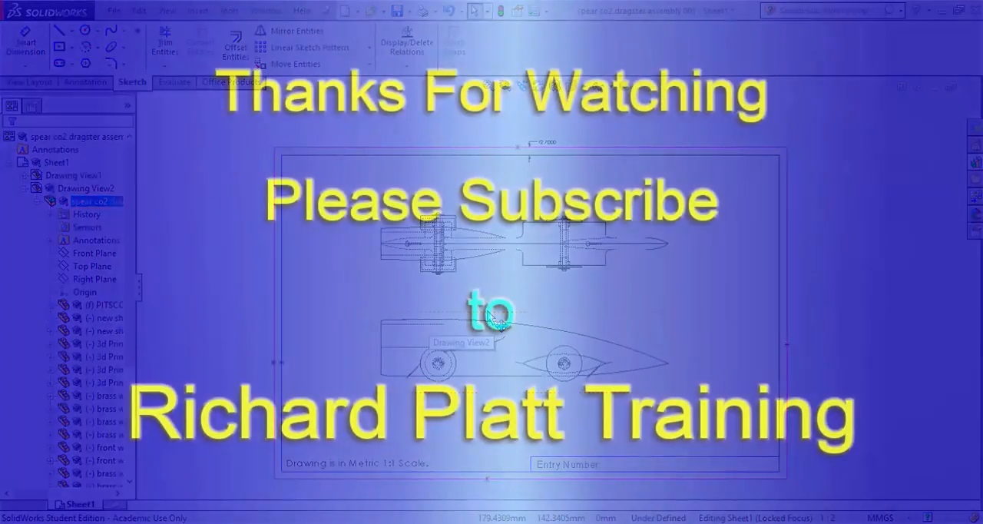